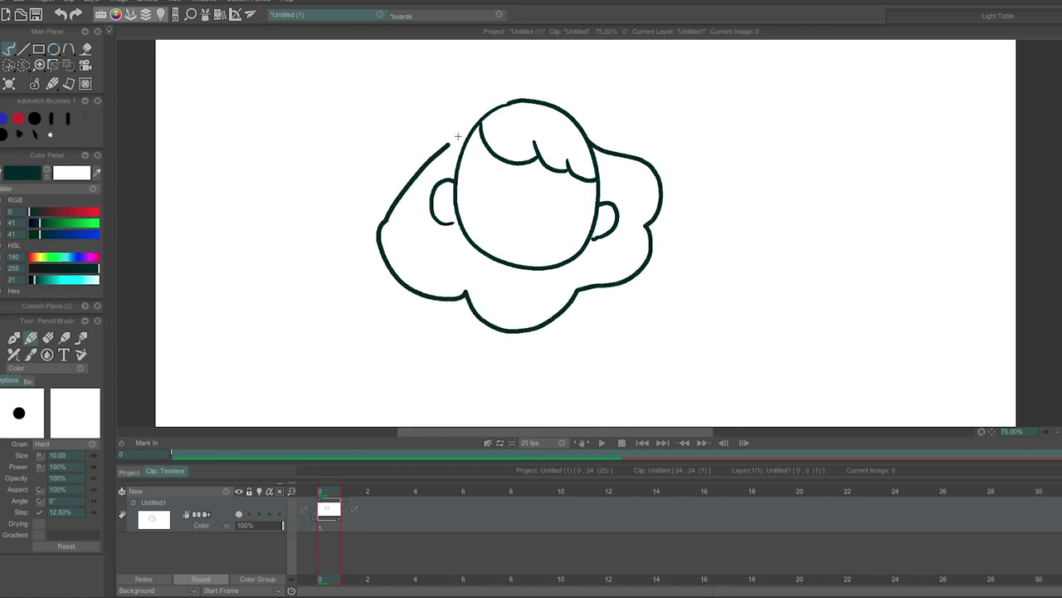
Step: Undo and redraw the wavy outer hair stroke, then select empty frame 2
{"action": "key", "text": "ctrl+z"}
{"action": "left_click", "coordinate": [489, 108]}
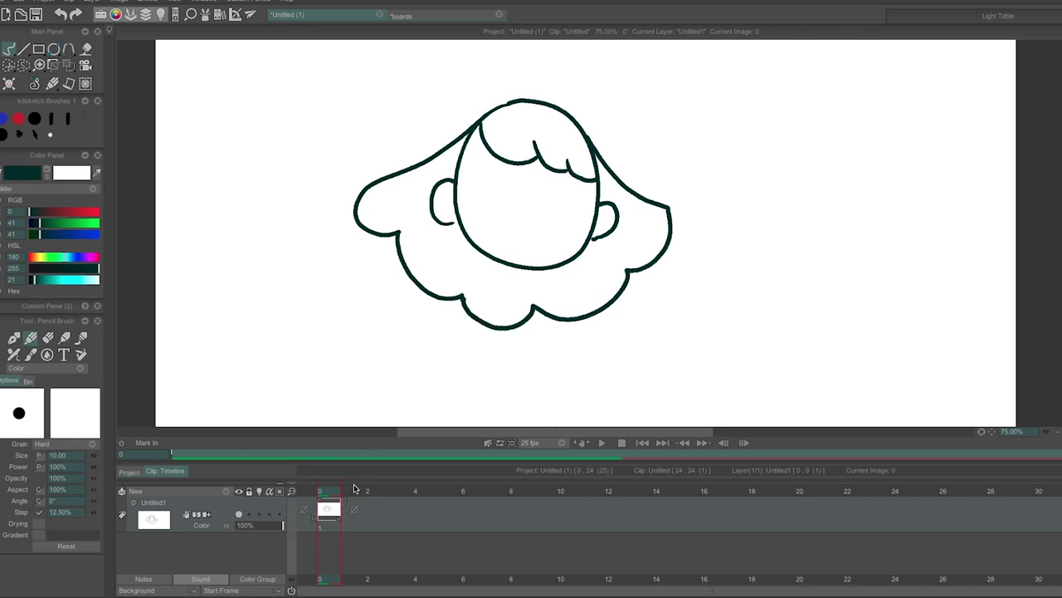
{"action": "left_click", "coordinate": [353, 489]}
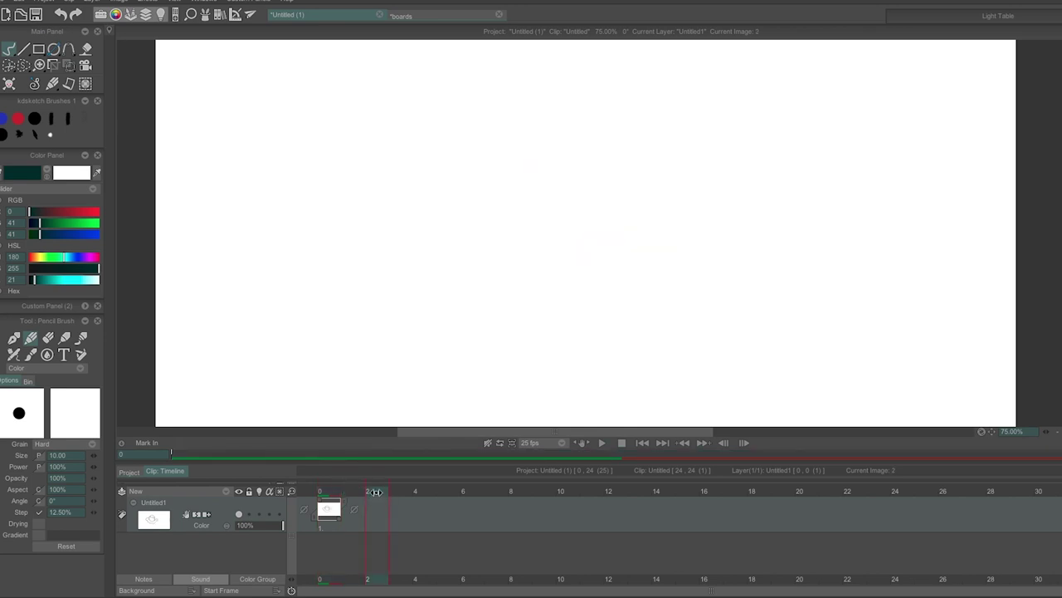
Step: Create a new head drawing at frame 6 and draw its outline and left hair arc
{"action": "key", "text": "BackSpace"}
{"action": "left_click_drag", "start_coordinate": [371, 522], "coordinate": [466, 520]}
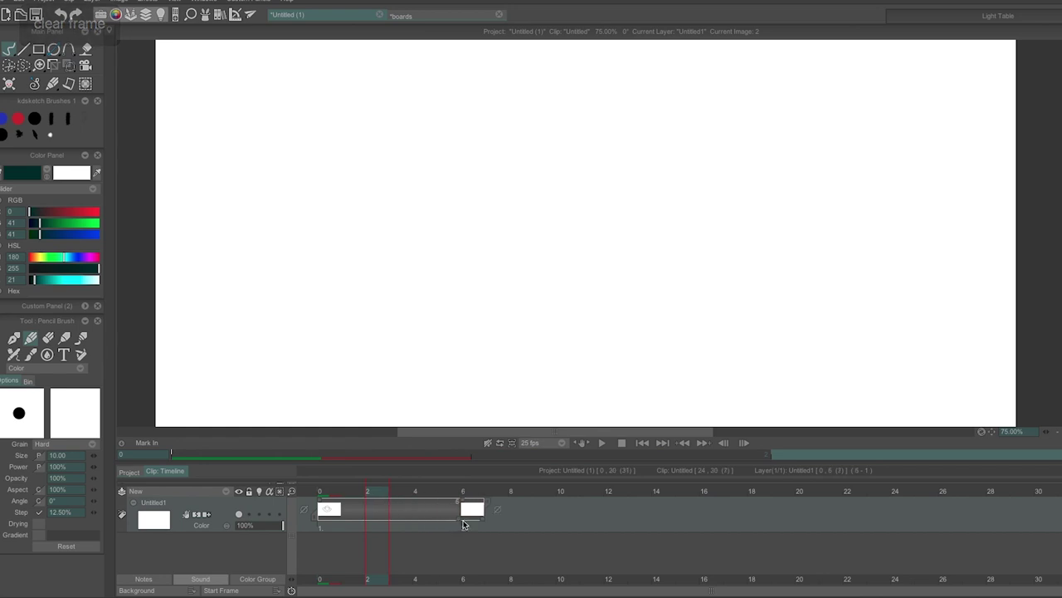
{"action": "key", "text": "BackSpace"}
{"action": "left_click_drag", "start_coordinate": [544, 101], "coordinate": [456, 214]}
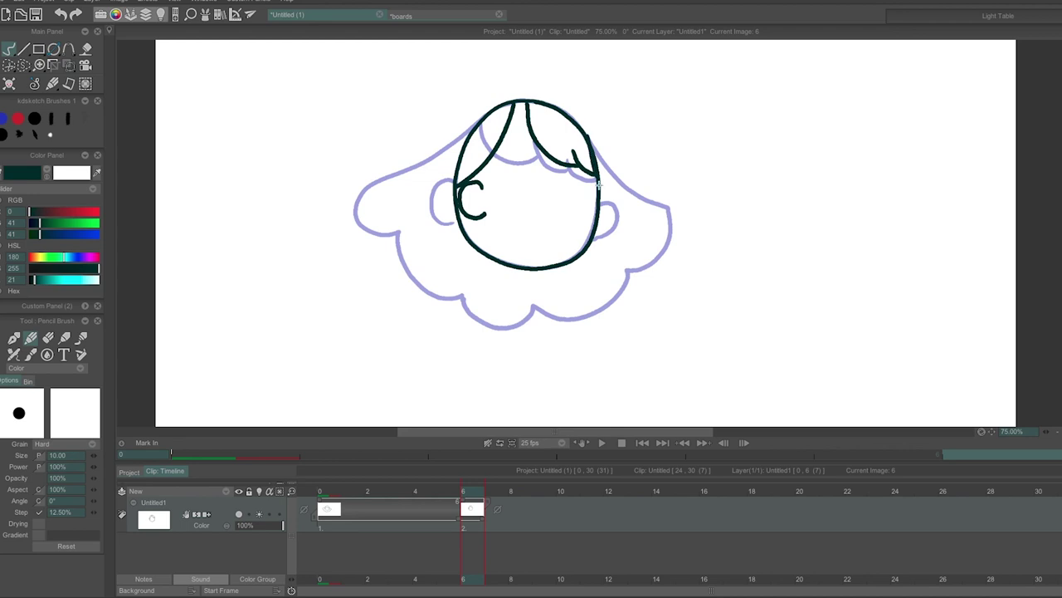
{"action": "key", "text": "e"}
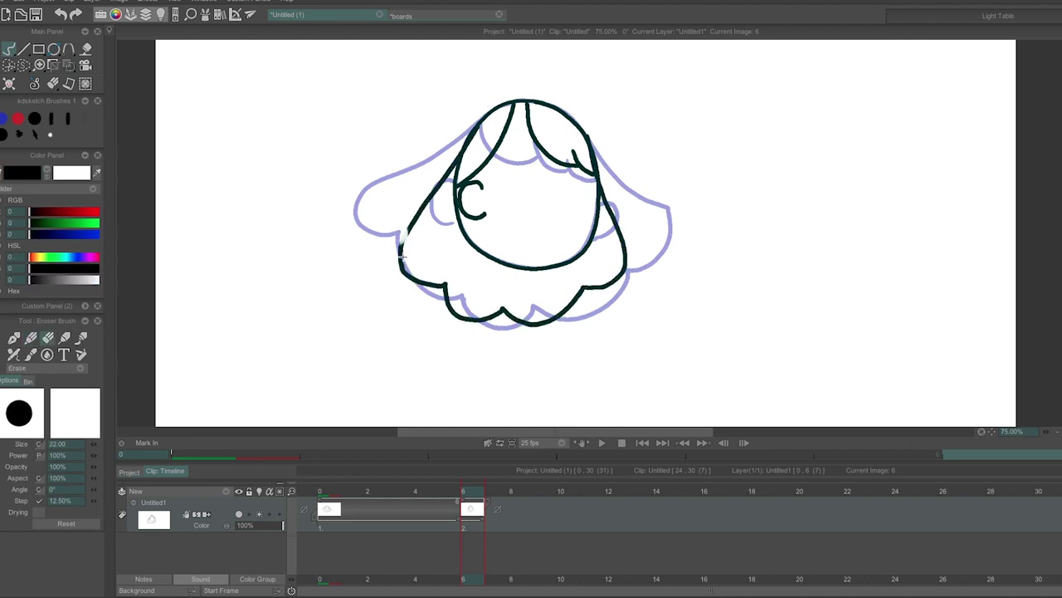
{"action": "key", "text": "e"}
{"action": "left_click_drag", "start_coordinate": [480, 123], "coordinate": [400, 259]}
Step: Move a drawing to frame 14 and redraw the top of the head there
{"action": "left_click_drag", "start_coordinate": [472, 508], "coordinate": [711, 508]}
{"action": "left_click", "coordinate": [655, 508]}
{"action": "left_click_drag", "start_coordinate": [523, 100], "coordinate": [455, 166]}
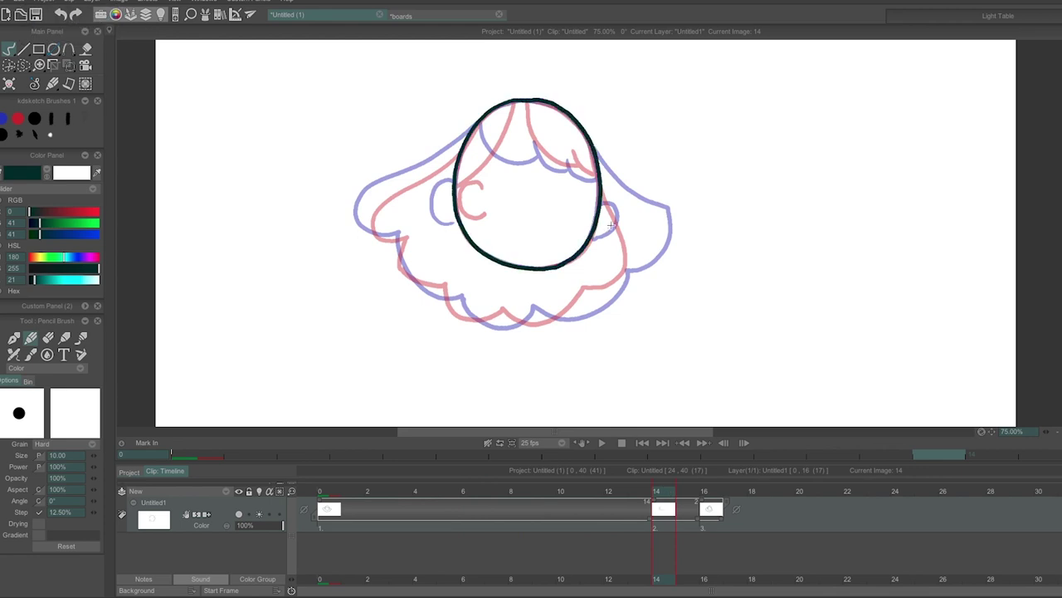
{"action": "key", "text": "Right"}
{"action": "key", "text": "Left"}
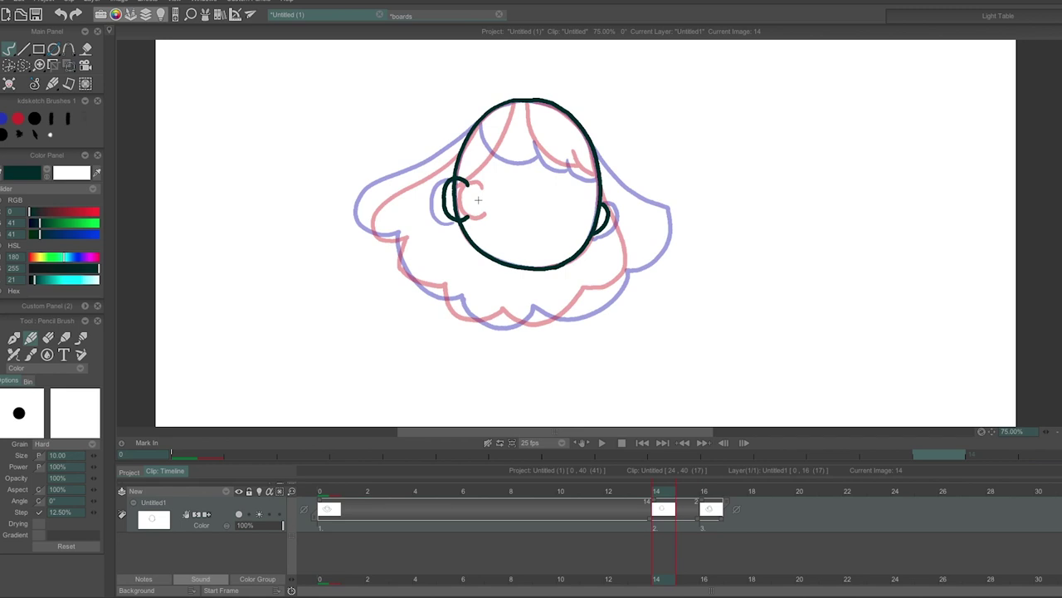
{"action": "key", "text": "e"}
{"action": "key", "text": "e"}
{"action": "left_click_drag", "start_coordinate": [501, 105], "coordinate": [472, 159]}
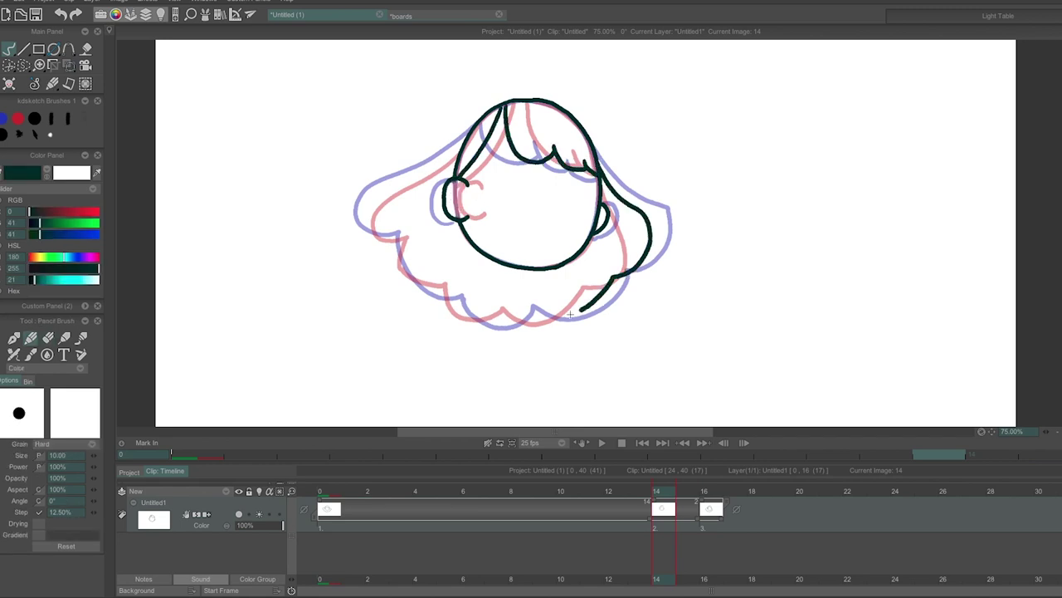
Step: Redraw the upper-left hair outline and extend the last drawing's exposure to about frame 26
{"action": "key", "text": "ctrl+z"}
{"action": "key", "text": "Right"}
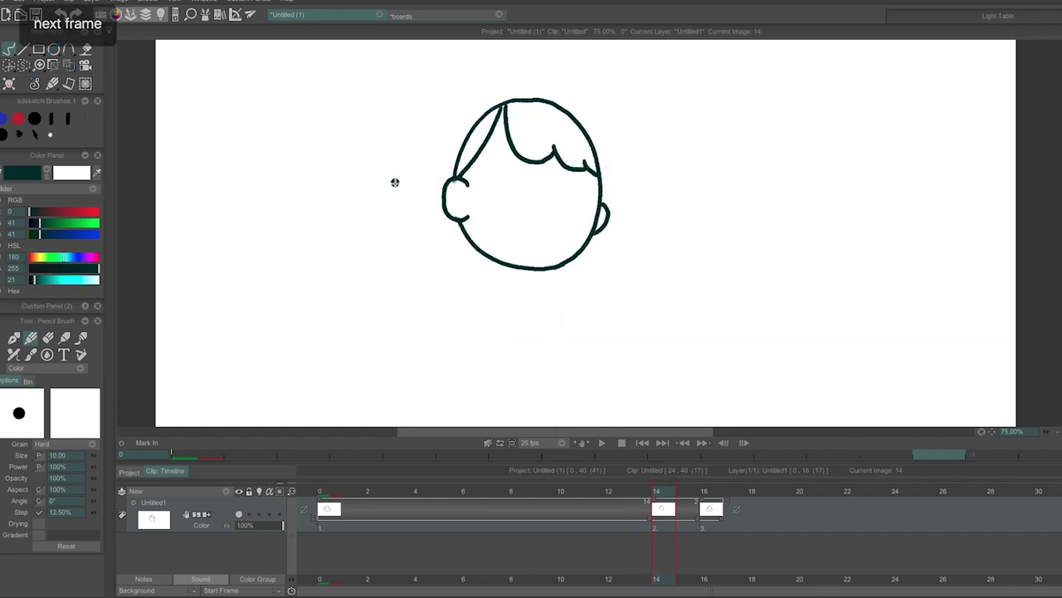
{"action": "key", "text": "Left"}
{"action": "left_click_drag", "start_coordinate": [471, 129], "coordinate": [403, 235]}
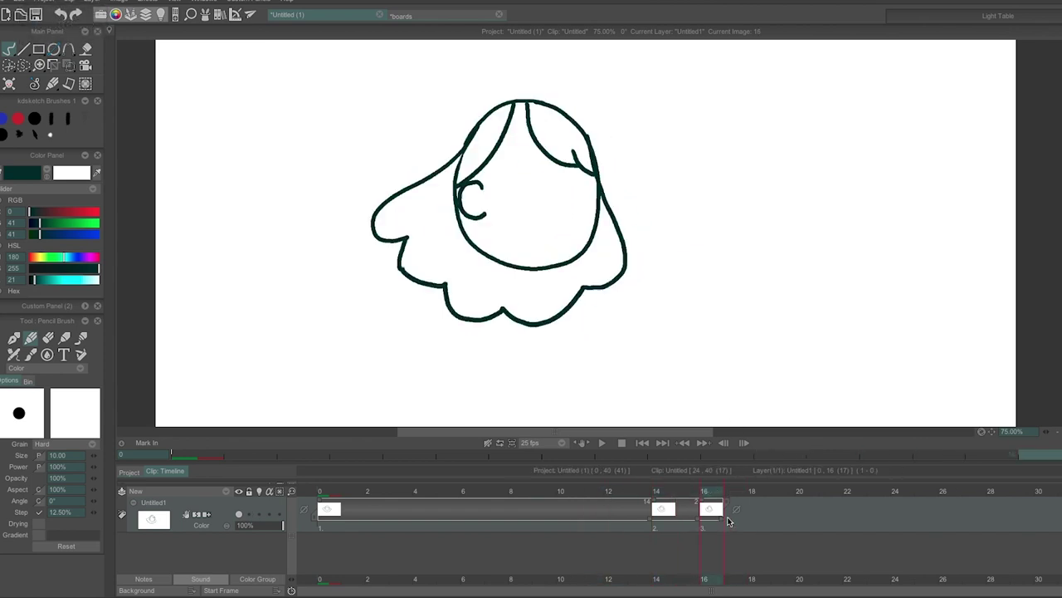
{"action": "left_click_drag", "start_coordinate": [724, 509], "coordinate": [986, 522]}
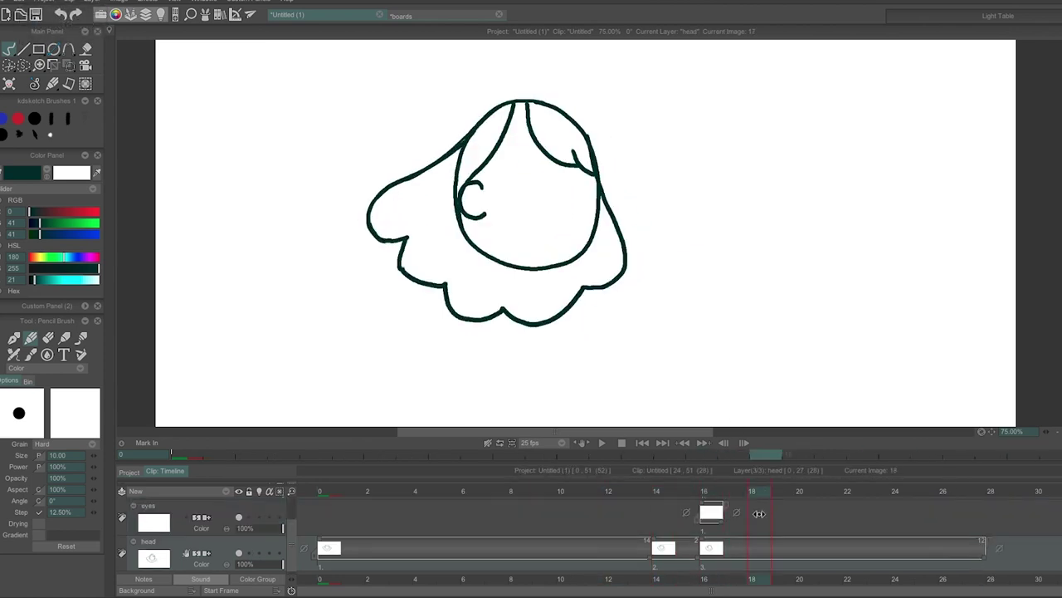
Step: Scrub through the head drawings, then clear frame 4 for a new blank drawing
{"action": "mouse_move", "coordinate": [645, 518]}
{"action": "left_mouse_down"}
{"action": "mouse_move", "coordinate": [612, 518]}
{"action": "mouse_move", "coordinate": [760, 522]}
{"action": "left_mouse_up"}
{"action": "left_click", "coordinate": [326, 491]}
{"action": "left_click_drag", "start_coordinate": [351, 492], "coordinate": [427, 498]}
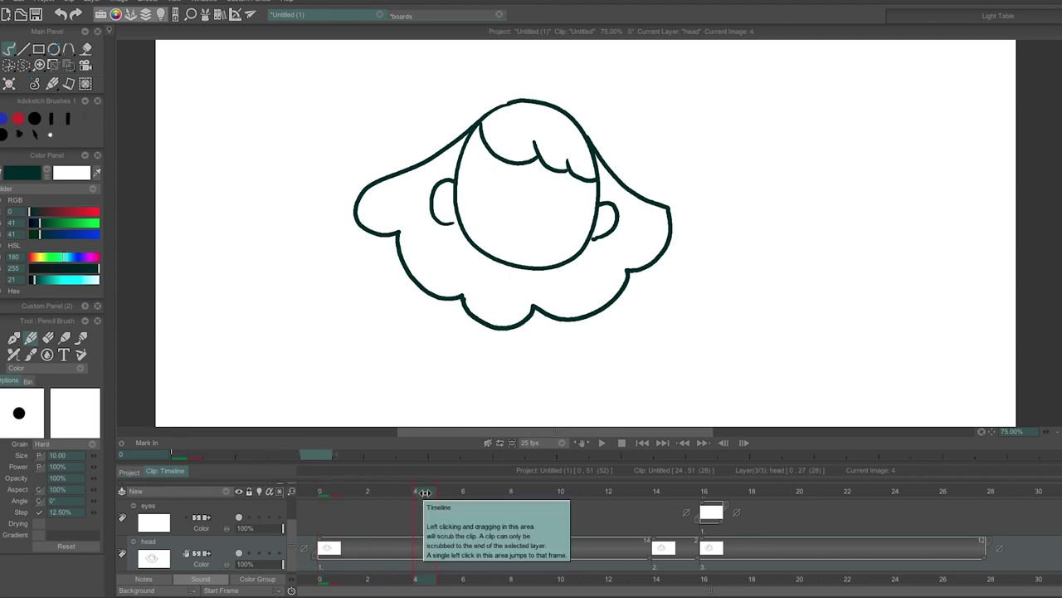
{"action": "key", "text": "BackSpace"}
Step: Turn on coloured onion skins and hide the following drawing's onion skin
{"action": "key", "text": "shift+l"}
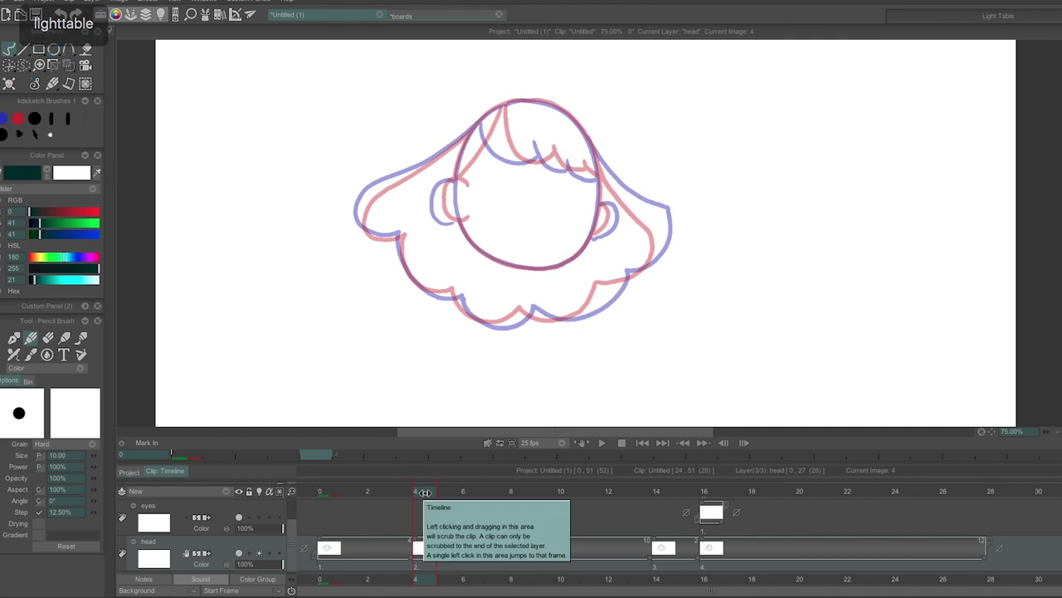
{"action": "left_click", "coordinate": [998, 16]}
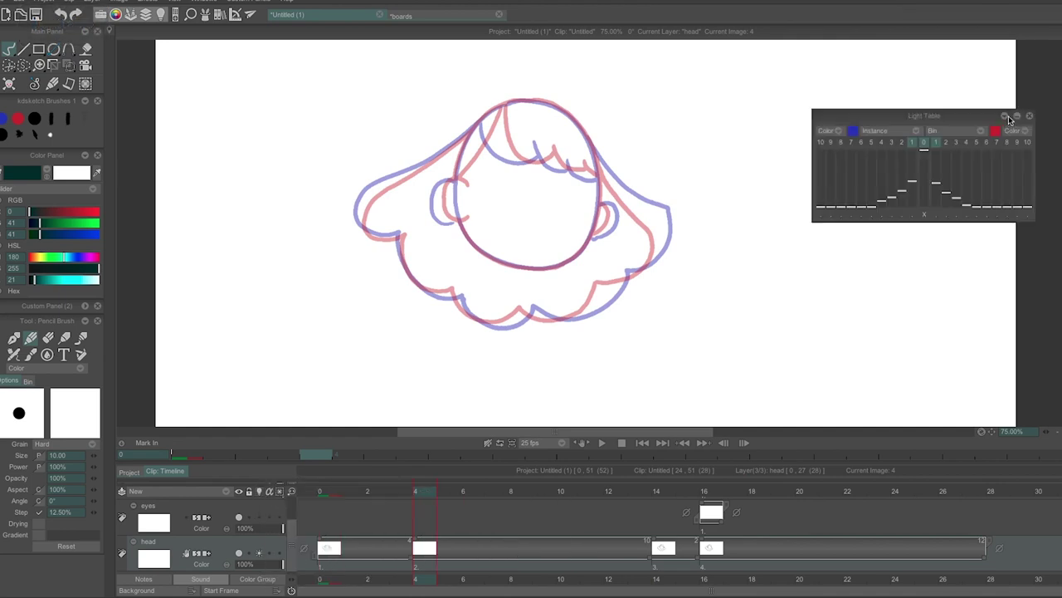
{"action": "left_click", "coordinate": [936, 146]}
Step: Trace the face outline, bangs and an ear over the pink onion skin
{"action": "left_click_drag", "start_coordinate": [515, 102], "coordinate": [466, 236]}
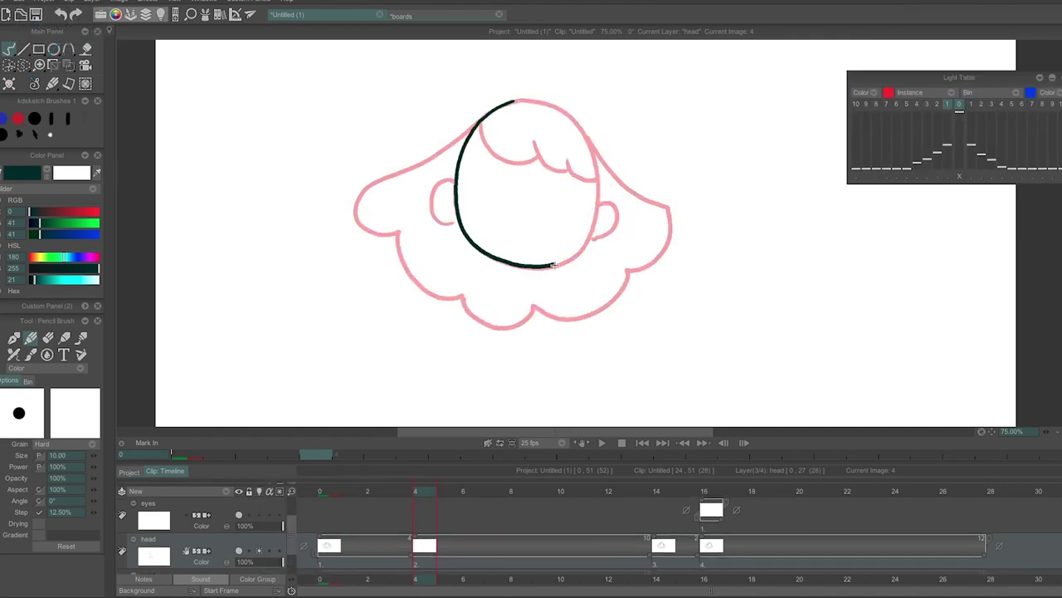
{"action": "scroll", "coordinate": [427, 101], "scroll_direction": "up", "scroll_amount": 2}
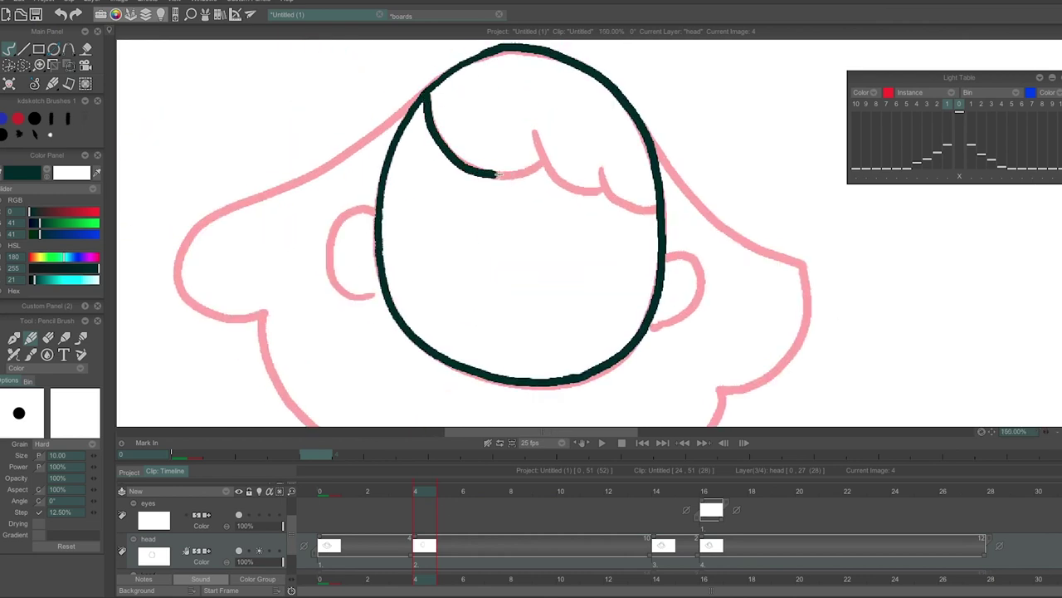
{"action": "left_click_drag", "start_coordinate": [547, 166], "coordinate": [656, 212]}
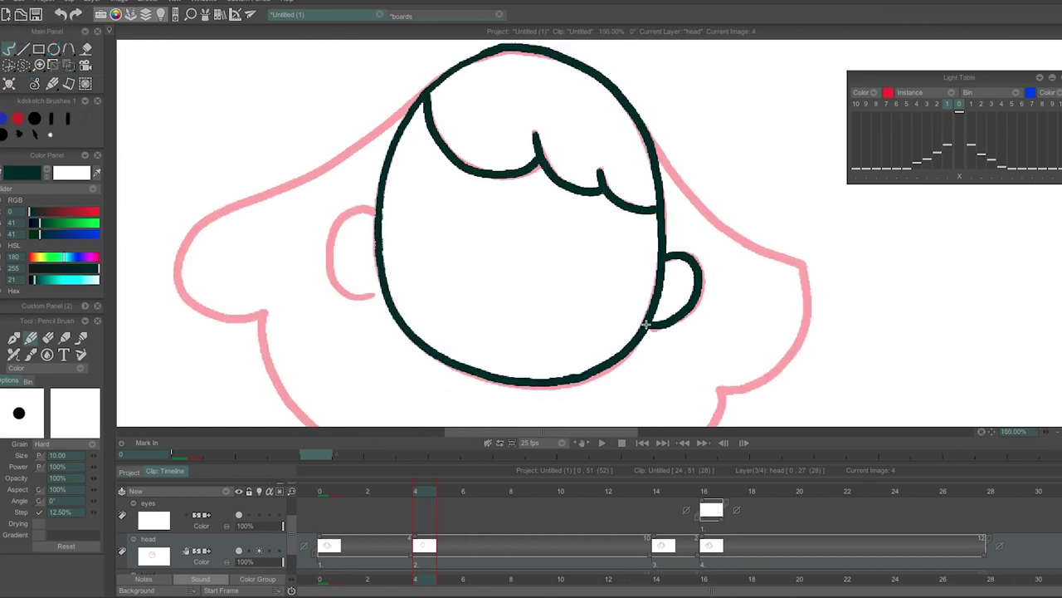
{"action": "left_click_drag", "start_coordinate": [344, 290], "coordinate": [375, 293]}
{"action": "scroll", "coordinate": [953, 358], "scroll_direction": "down", "scroll_amount": 1}
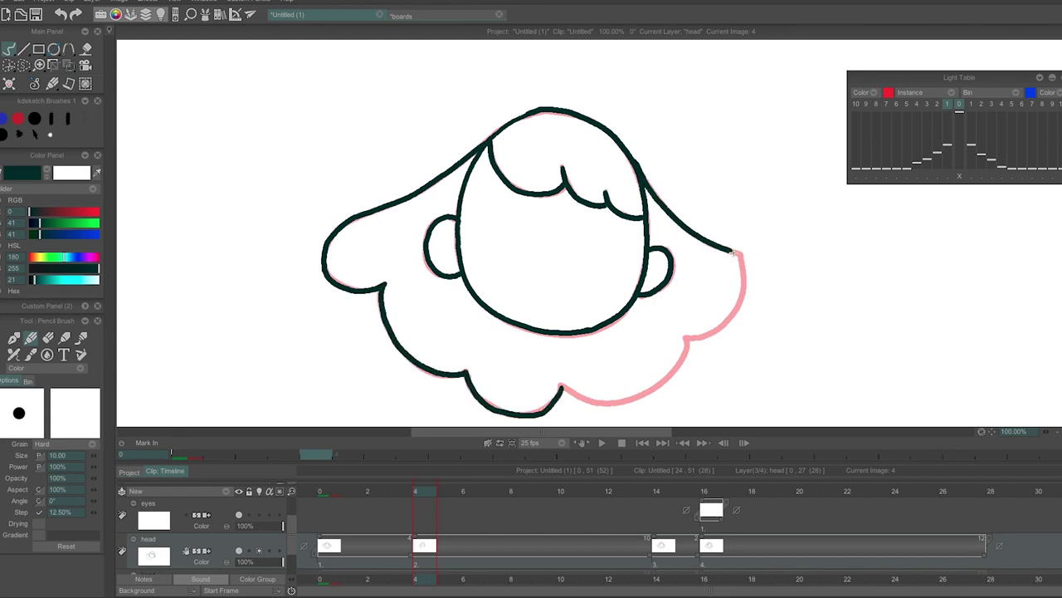
Step: Add a new head drawing at frame 8, inking outline, hair and ears
{"action": "key", "text": "Right"}
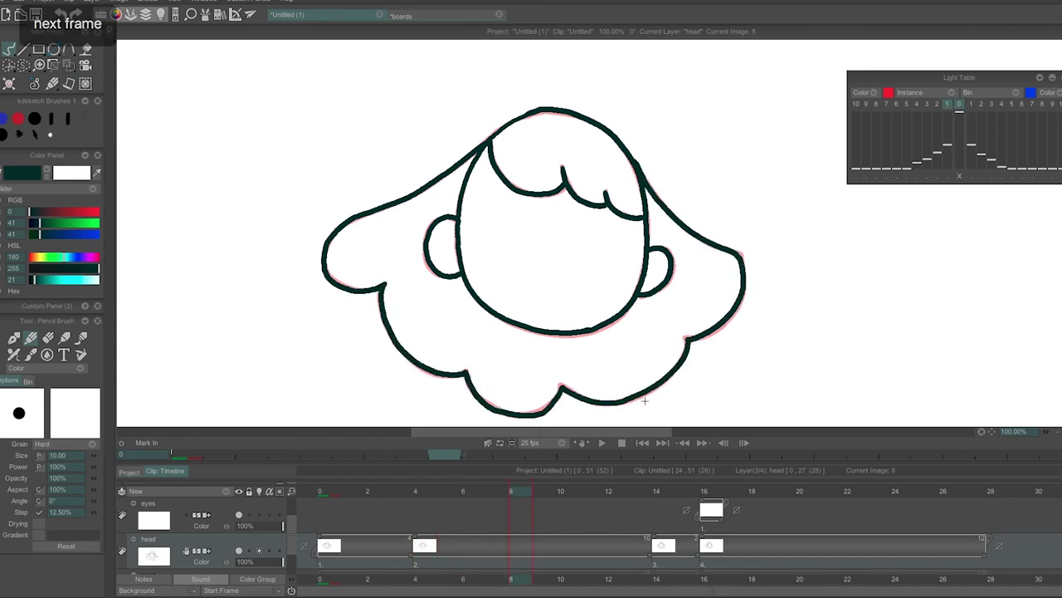
{"action": "key", "text": "BackSpace"}
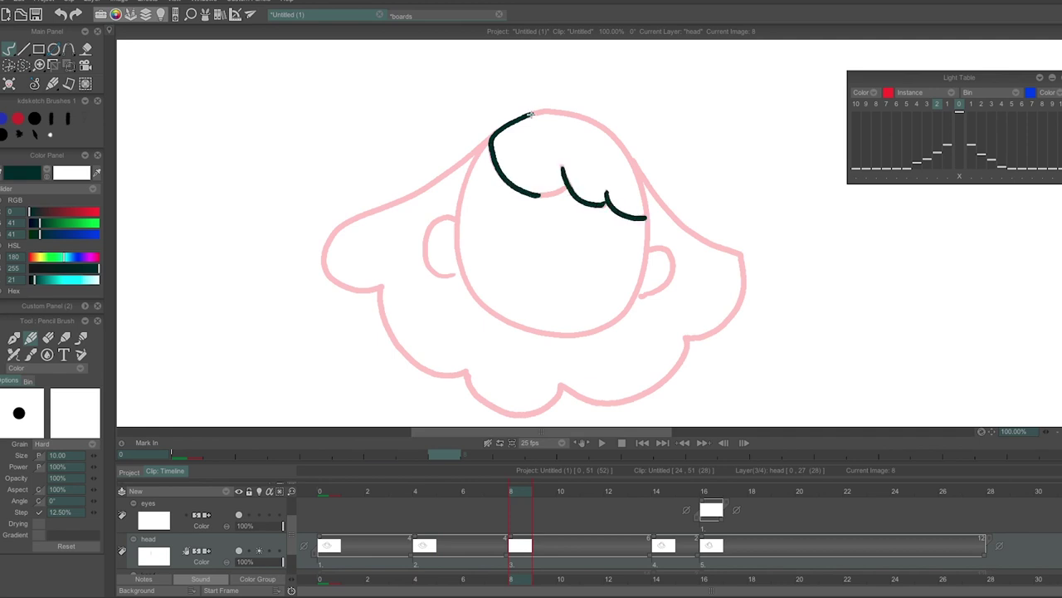
{"action": "mouse_move", "coordinate": [571, 333]}
{"action": "left_mouse_down"}
{"action": "mouse_move", "coordinate": [491, 141]}
{"action": "mouse_move", "coordinate": [635, 153]}
{"action": "mouse_move", "coordinate": [688, 338]}
{"action": "mouse_move", "coordinate": [561, 386]}
{"action": "left_mouse_up"}
{"action": "mouse_move", "coordinate": [485, 149]}
{"action": "left_mouse_down"}
{"action": "mouse_move", "coordinate": [371, 287]}
{"action": "mouse_move", "coordinate": [561, 386]}
{"action": "left_mouse_up"}
{"action": "left_click_drag", "start_coordinate": [452, 217], "coordinate": [456, 276]}
{"action": "left_click_drag", "start_coordinate": [650, 247], "coordinate": [639, 295]}
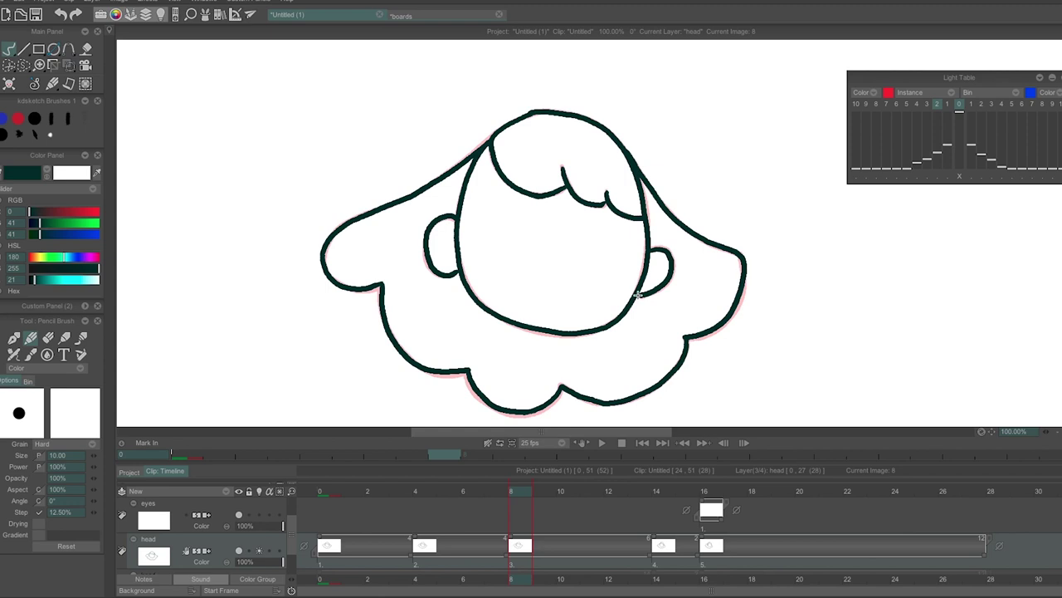
Step: Add a new head drawing at frame 12 and ink its right-side hair
{"action": "key", "text": "Right"}
{"action": "mouse_move", "coordinate": [545, 111]}
{"action": "left_mouse_down"}
{"action": "mouse_move", "coordinate": [616, 324]}
{"action": "mouse_move", "coordinate": [451, 225]}
{"action": "mouse_move", "coordinate": [602, 124]}
{"action": "left_mouse_up"}
{"action": "key", "text": "ctrl+z"}
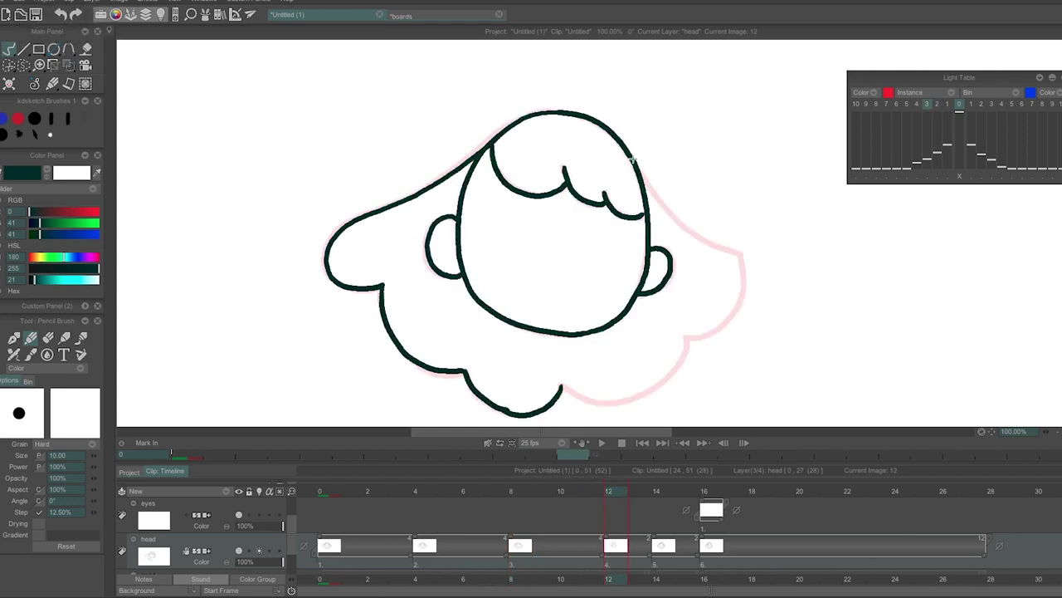
{"action": "left_click_drag", "start_coordinate": [632, 160], "coordinate": [687, 339]}
{"action": "left_click_drag", "start_coordinate": [688, 339], "coordinate": [564, 386]}
Step: Add new head drawings at frames 19 and 24, inking outline and scalloped hair
{"action": "key", "text": "Right"}
{"action": "mouse_move", "coordinate": [540, 116]}
{"action": "left_mouse_down"}
{"action": "mouse_move", "coordinate": [469, 303]}
{"action": "mouse_move", "coordinate": [540, 122]}
{"action": "mouse_move", "coordinate": [477, 219]}
{"action": "left_mouse_up"}
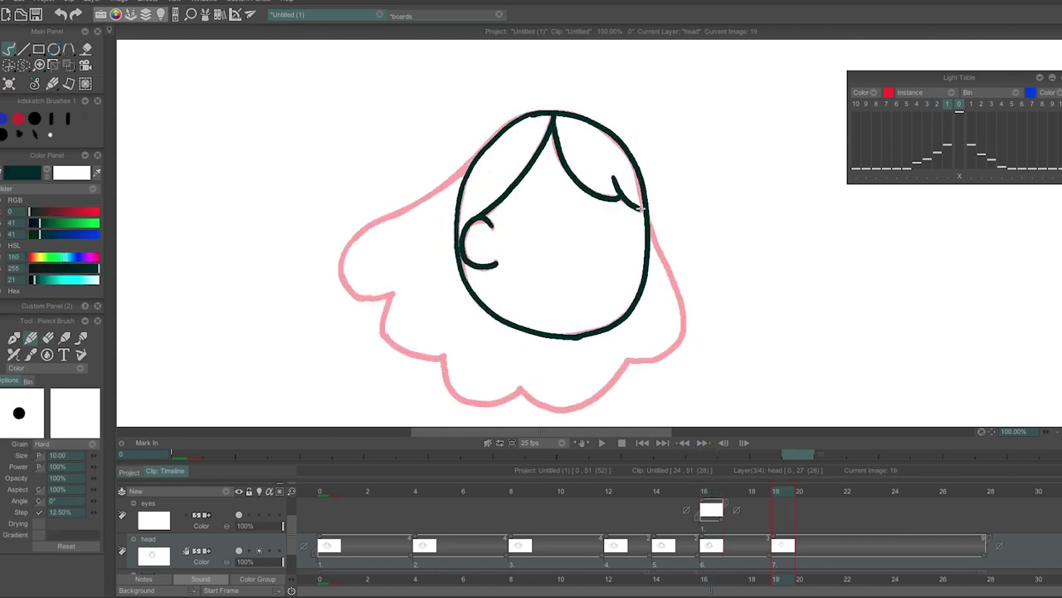
{"action": "mouse_move", "coordinate": [641, 207]}
{"action": "left_mouse_down"}
{"action": "mouse_move", "coordinate": [448, 357]}
{"action": "mouse_move", "coordinate": [481, 153]}
{"action": "left_mouse_up"}
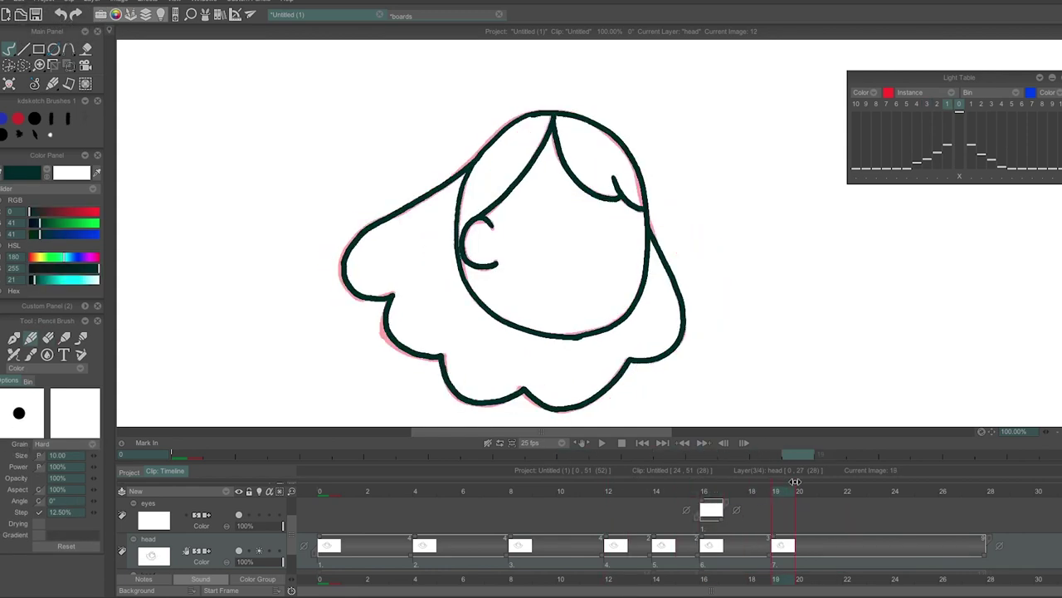
{"action": "key", "text": "Right"}
{"action": "key", "text": "Right"}
{"action": "key", "text": "Right"}
{"action": "mouse_move", "coordinate": [549, 111]}
{"action": "left_mouse_down"}
{"action": "mouse_move", "coordinate": [475, 307]}
{"action": "mouse_move", "coordinate": [527, 111]}
{"action": "left_mouse_up"}
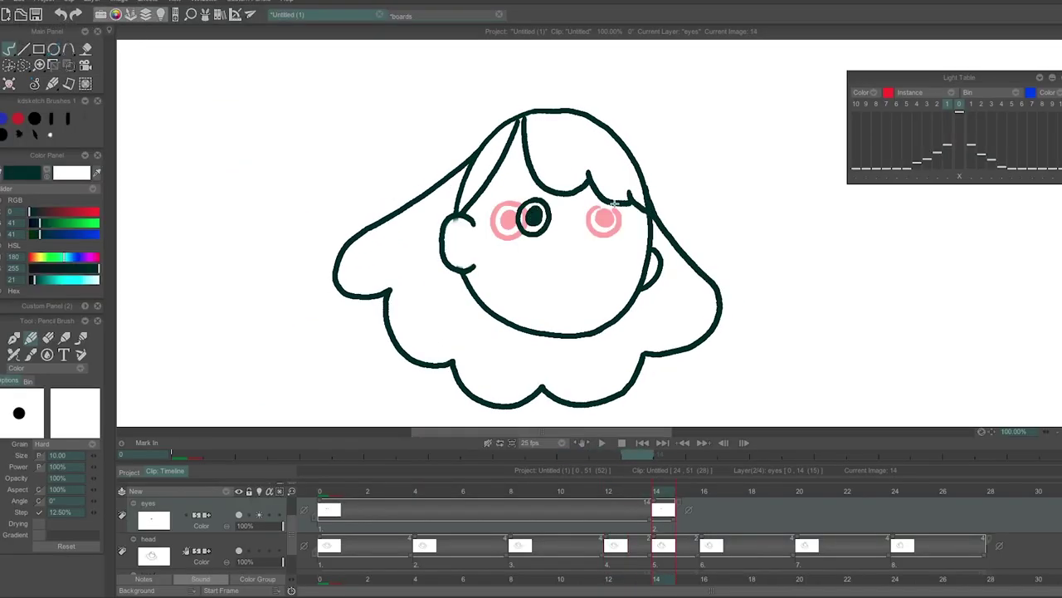
Step: Ink a dark pupil and eye ring on the frame 16 eyes drawing
{"action": "key", "text": "Right"}
{"action": "key", "text": "Right"}
{"action": "left_click_drag", "start_coordinate": [629, 208], "coordinate": [635, 218]}
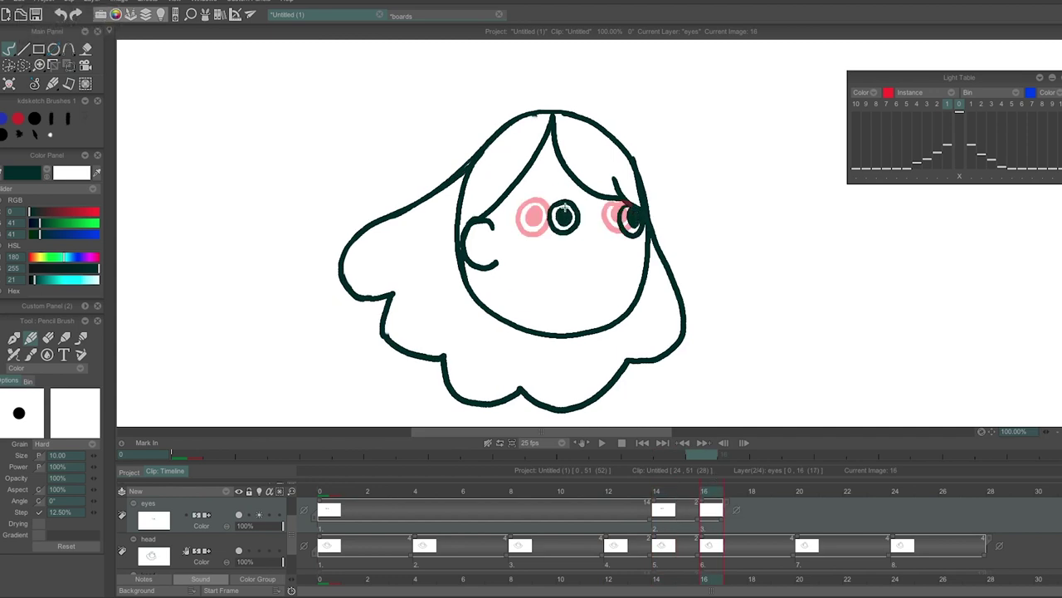
{"action": "mouse_move", "coordinate": [508, 204]}
{"action": "left_mouse_down"}
{"action": "mouse_move", "coordinate": [525, 212]}
{"action": "mouse_move", "coordinate": [509, 218]}
{"action": "left_mouse_up"}
Step: Draw closed blink eyes at frame 10, then move on to frame 20
{"action": "left_click", "coordinate": [510, 494]}
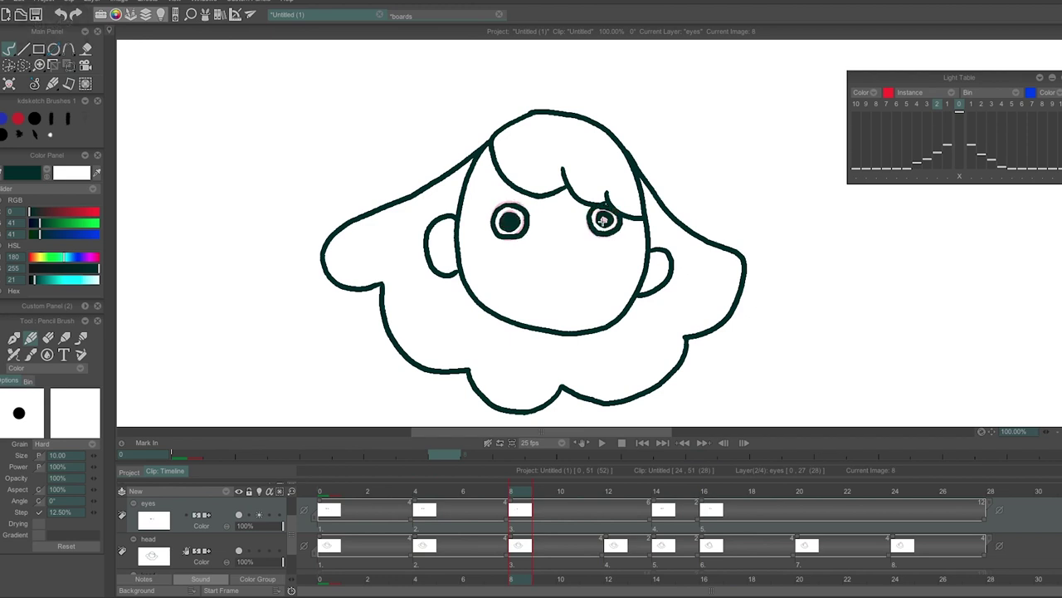
{"action": "key", "text": "Right"}
{"action": "key", "text": "Right"}
{"action": "key", "text": "BackSpace"}
{"action": "left_click_drag", "start_coordinate": [588, 214], "coordinate": [618, 214]}
{"action": "left_click_drag", "start_coordinate": [493, 215], "coordinate": [521, 218]}
{"action": "key", "text": "BackSpace"}
{"action": "mouse_move", "coordinate": [591, 217]}
{"action": "left_mouse_down"}
{"action": "mouse_move", "coordinate": [614, 218]}
{"action": "mouse_move", "coordinate": [565, 203]}
{"action": "mouse_move", "coordinate": [566, 217]}
{"action": "left_mouse_up"}
{"action": "left_click", "coordinate": [764, 491]}
{"action": "left_click", "coordinate": [799, 491]}
Step: Add a new eyes instance at frame 24 and draw a new mouth shape
{"action": "key", "text": "Right"}
{"action": "key", "text": "Right"}
{"action": "key", "text": "Right"}
{"action": "key", "text": "BackSpace"}
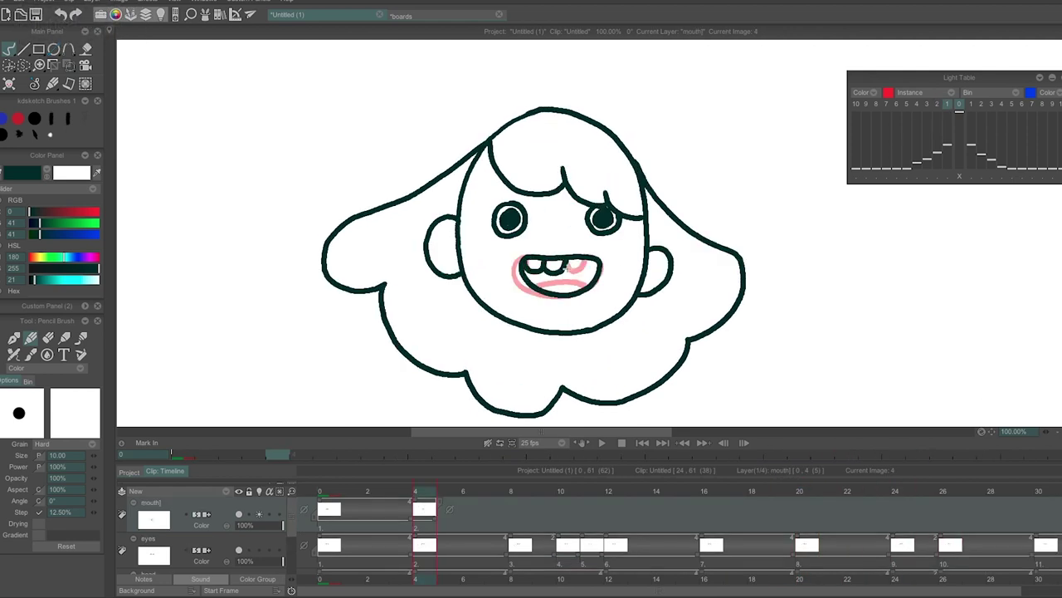
{"action": "key", "text": "Right"}
{"action": "key", "text": "Right"}
{"action": "key", "text": "BackSpace"}
{"action": "mouse_move", "coordinate": [539, 259]}
{"action": "left_mouse_down"}
{"action": "mouse_move", "coordinate": [577, 274]}
{"action": "mouse_move", "coordinate": [558, 251]}
{"action": "mouse_move", "coordinate": [571, 244]}
{"action": "left_mouse_up"}
Step: Create five more successive mouth frames, then play the animation
{"action": "key", "text": "Right"}
{"action": "key", "text": "Right"}
{"action": "key", "text": "BackSpace"}
{"action": "key", "text": "Right"}
{"action": "key", "text": "Right"}
{"action": "key", "text": "BackSpace"}
{"action": "key", "text": "Right"}
{"action": "key", "text": "Right"}
{"action": "key", "text": "BackSpace"}
{"action": "key", "text": "Right"}
{"action": "key", "text": "Right"}
{"action": "key", "text": "BackSpace"}
{"action": "key", "text": "Right"}
{"action": "key", "text": "Right"}
{"action": "key", "text": "BackSpace"}
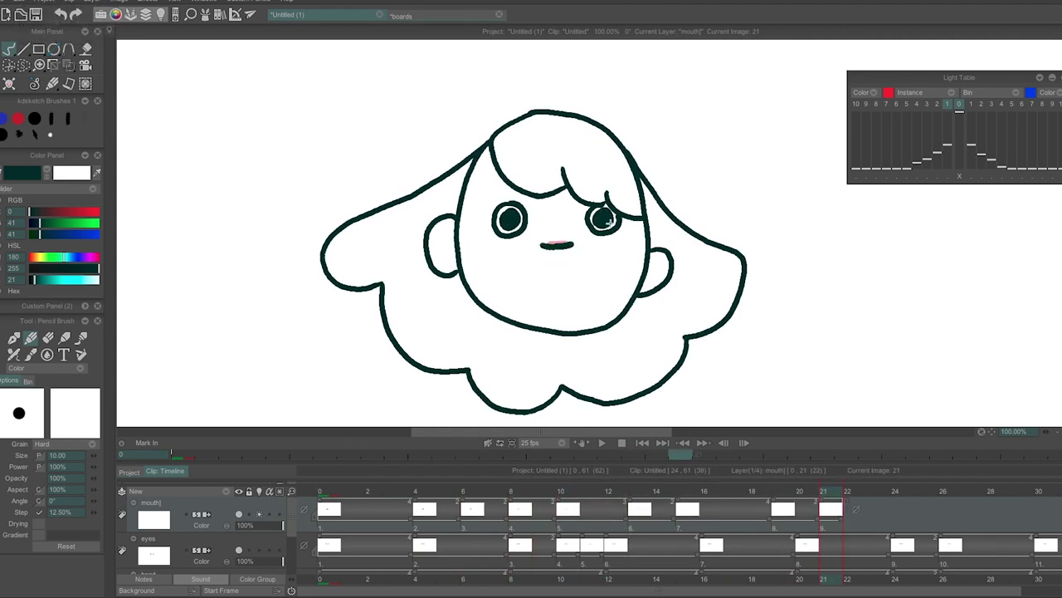
{"action": "left_click", "coordinate": [603, 443]}
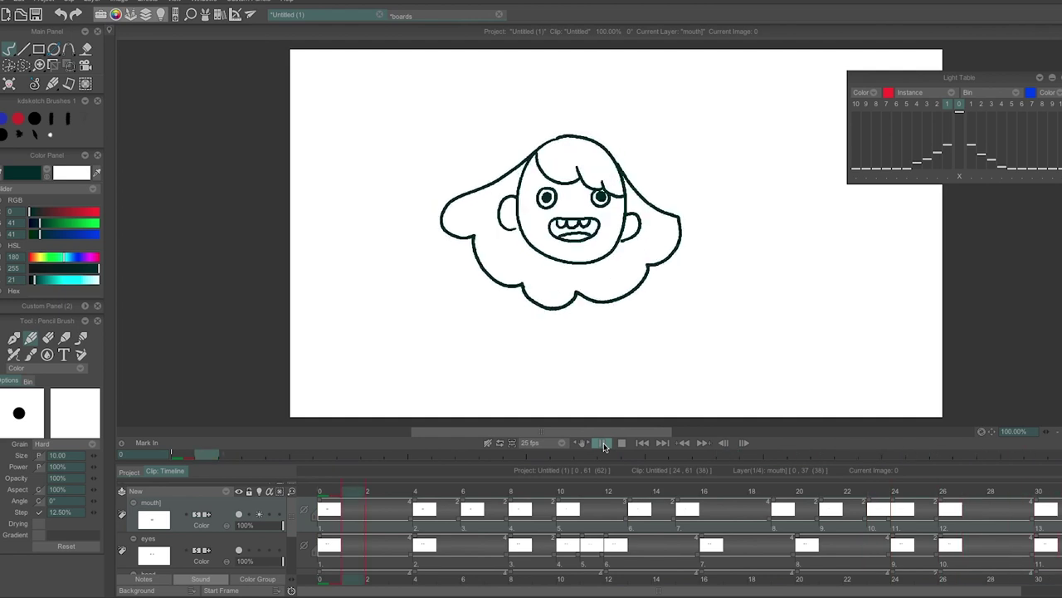
Step: Stop playback and scrub between frames 10 and 12 to check closed eyes over the round mouth
{"action": "left_click", "coordinate": [603, 444]}
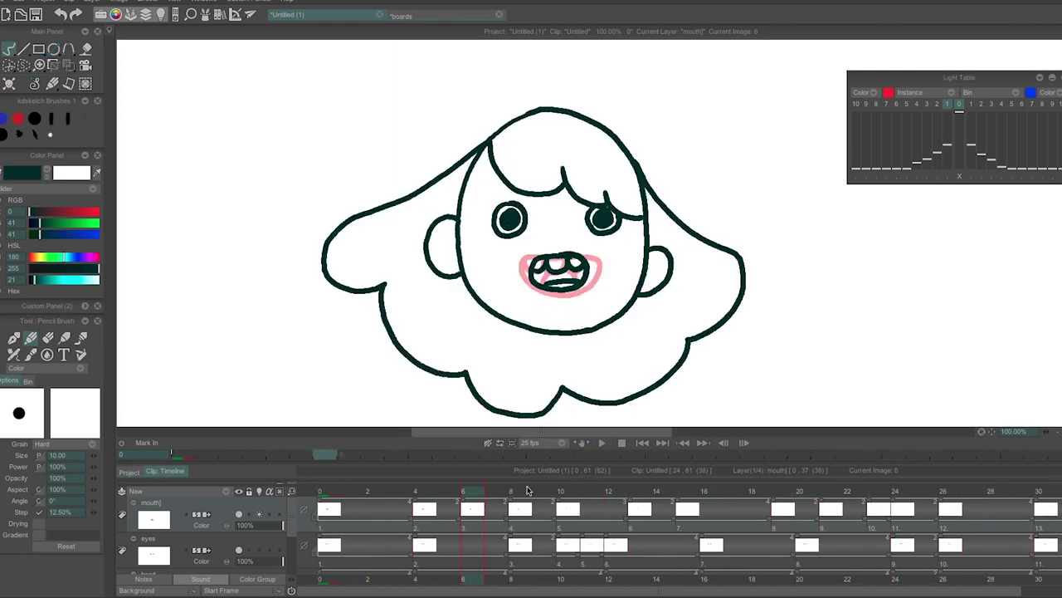
{"action": "left_click_drag", "start_coordinate": [528, 491], "coordinate": [618, 484]}
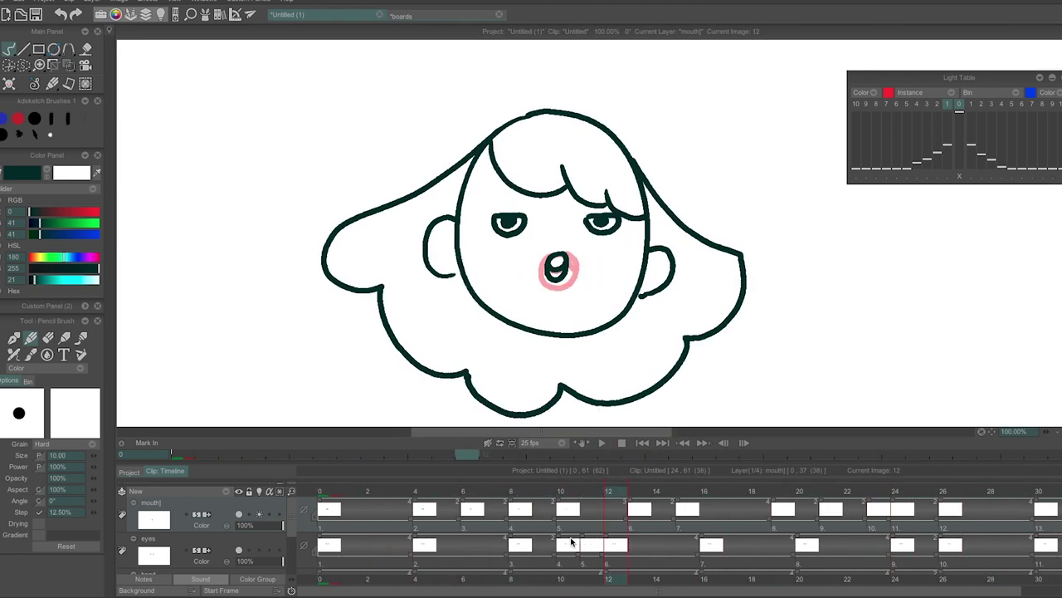
{"action": "left_click_drag", "start_coordinate": [533, 489], "coordinate": [586, 486]}
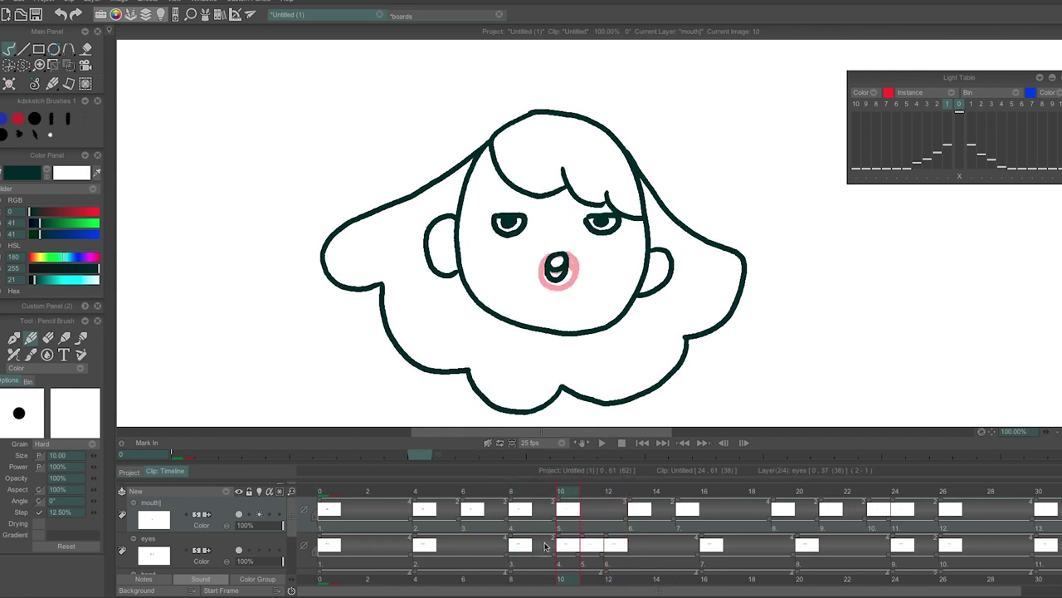
{"action": "key", "text": "Right"}
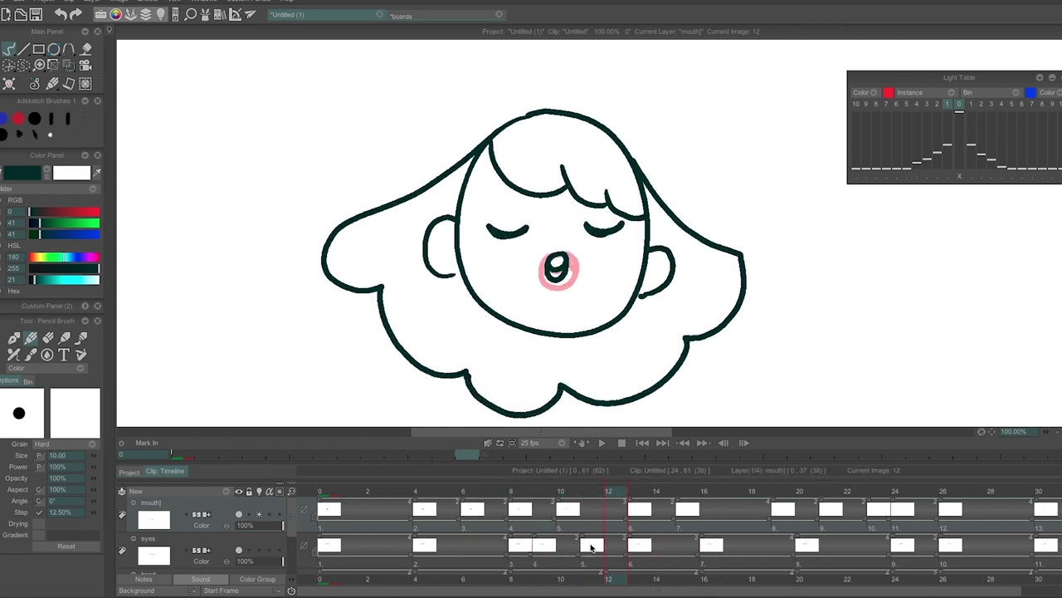